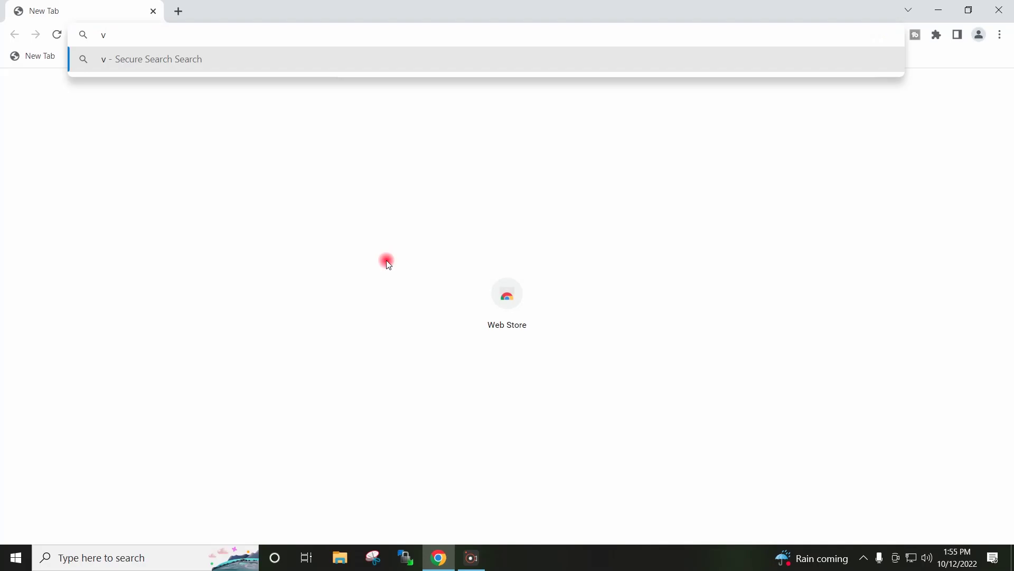
Step: Load the VMware website from Chrome's address bar and bring up its Log in options
type("mware")
key("ctrl+Return")
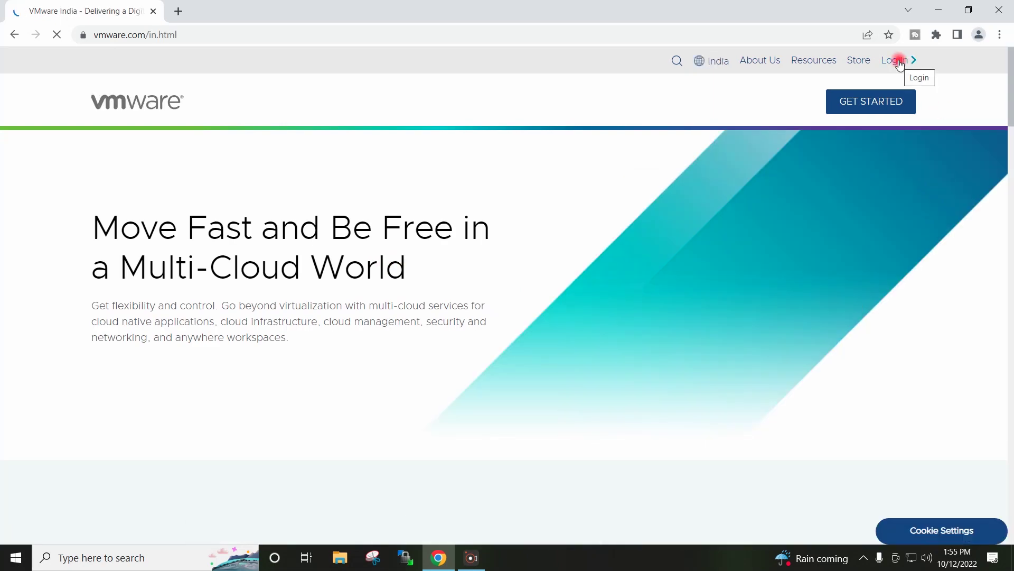
left_click(900, 62)
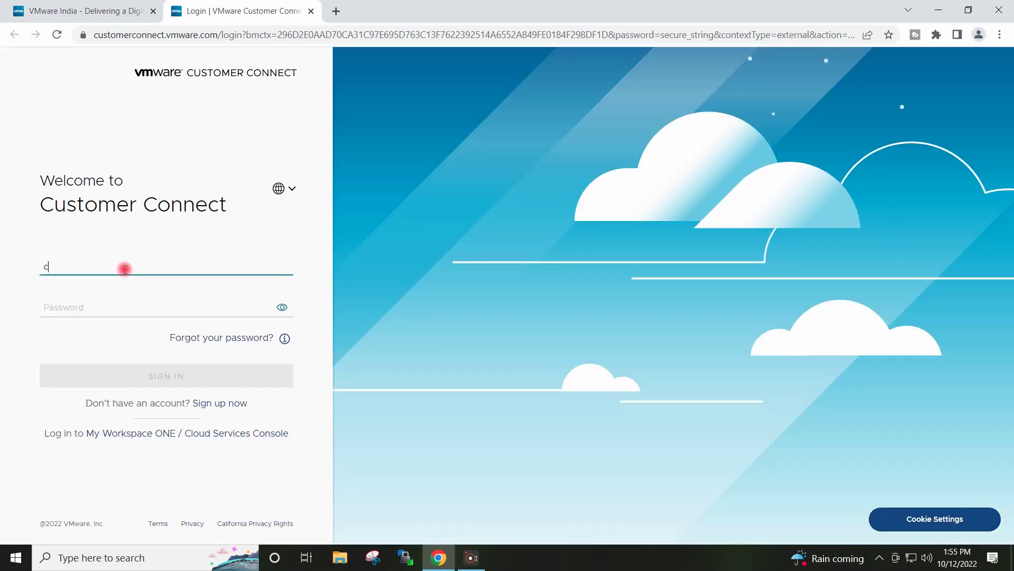
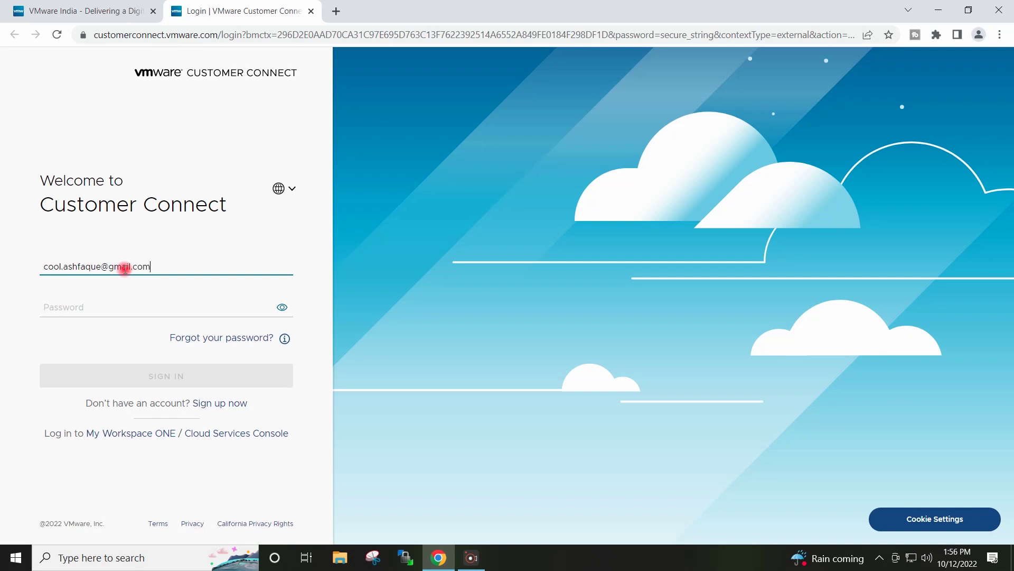
Step: Sign in to VMware Customer Connect with the account e-mail and password
key("Tab")
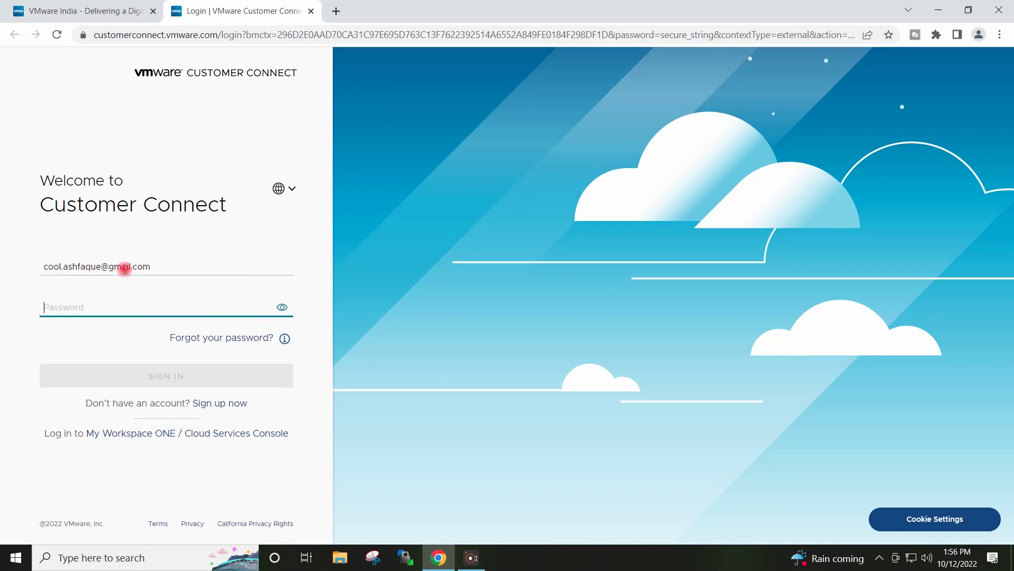
type("•")
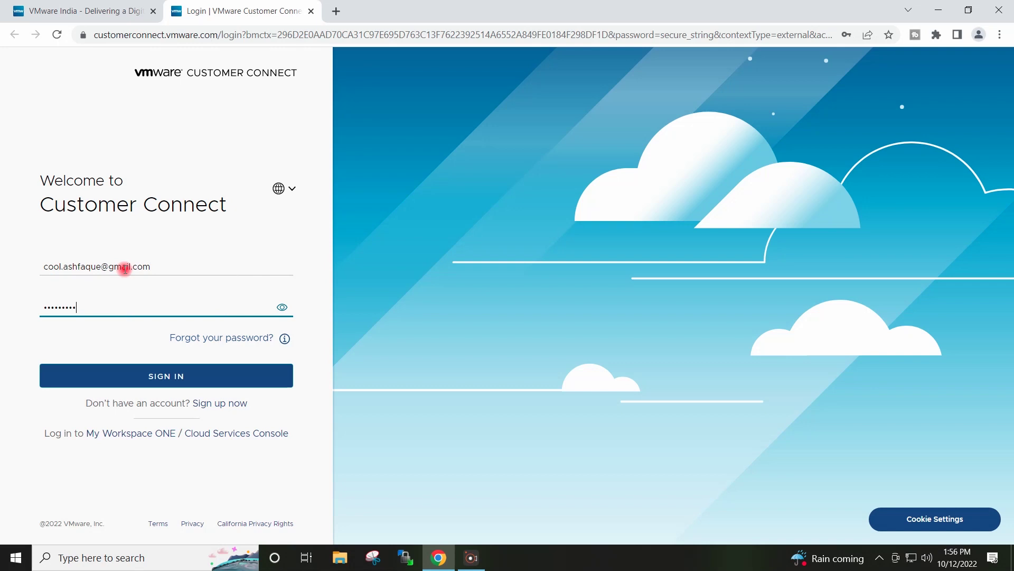
type("•")
left_click(129, 376)
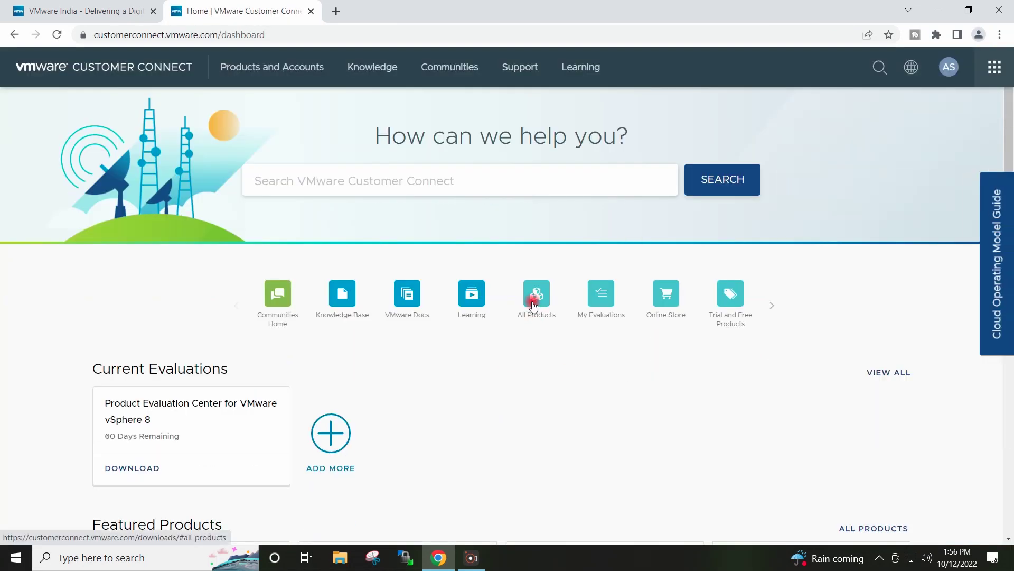
Step: From All Products, open the VMware vSphere download components with version 8.0 selected
left_click(533, 302)
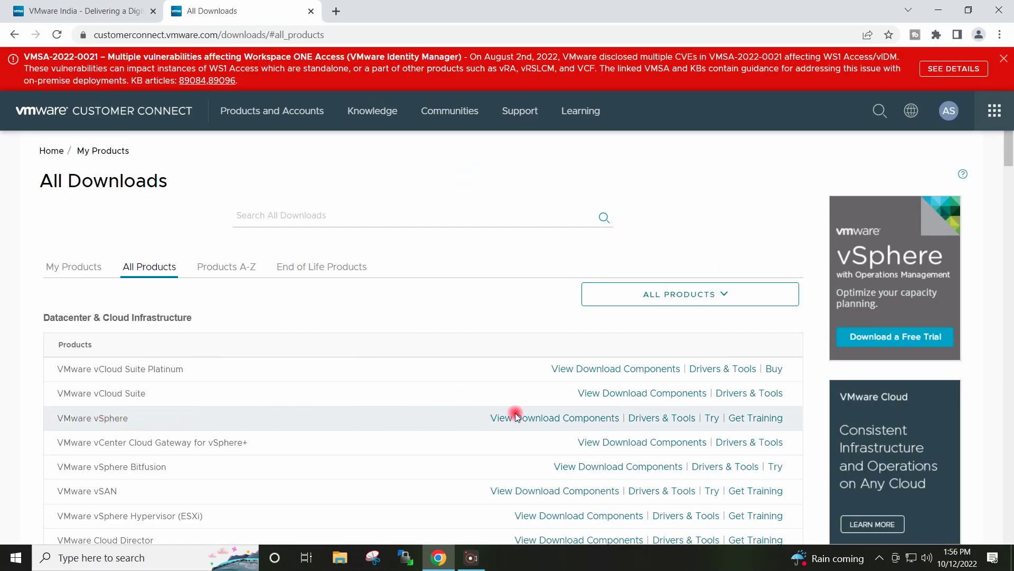
left_click(506, 421)
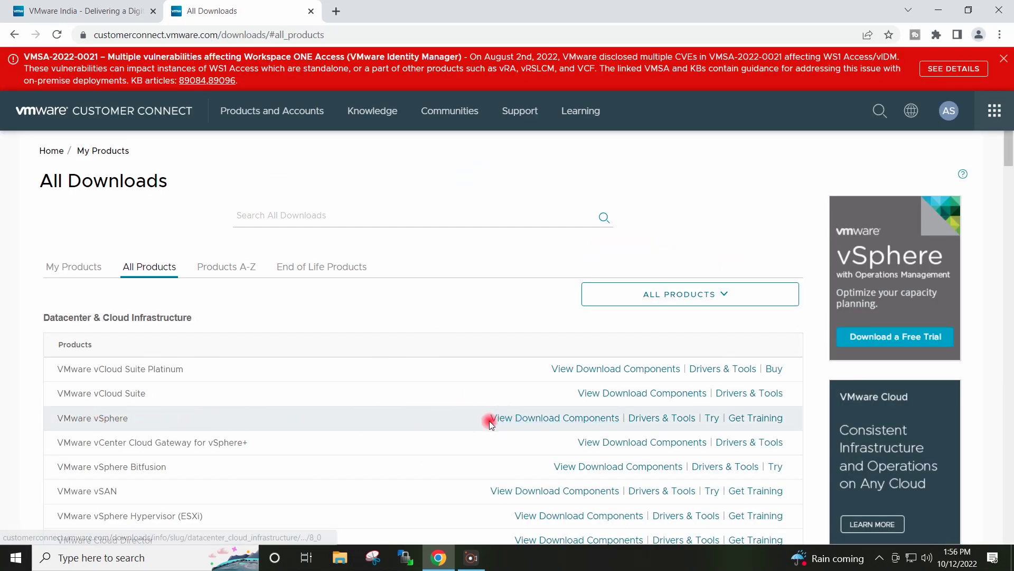
left_click(516, 422)
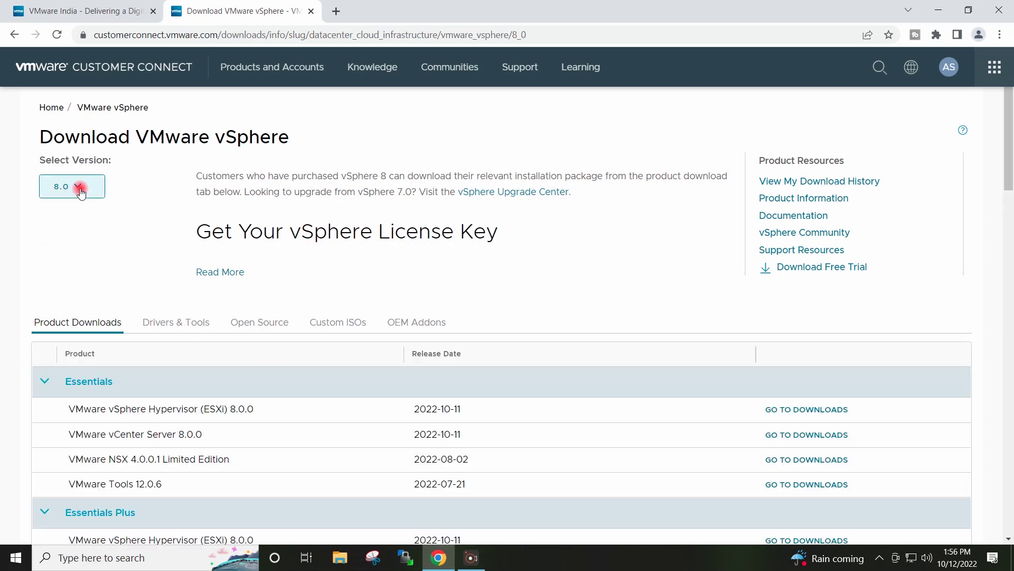
left_click(80, 190)
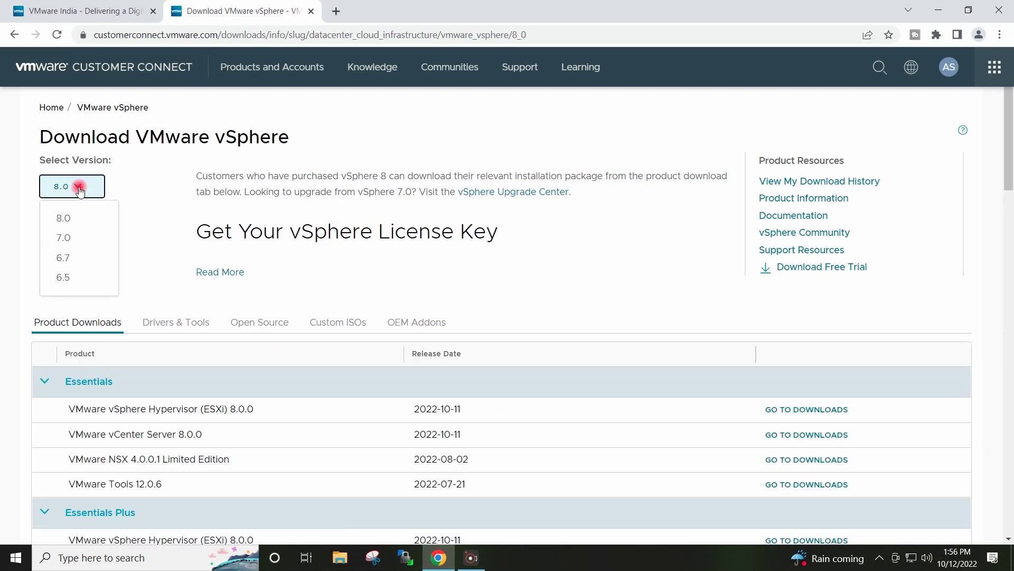
left_click(146, 183)
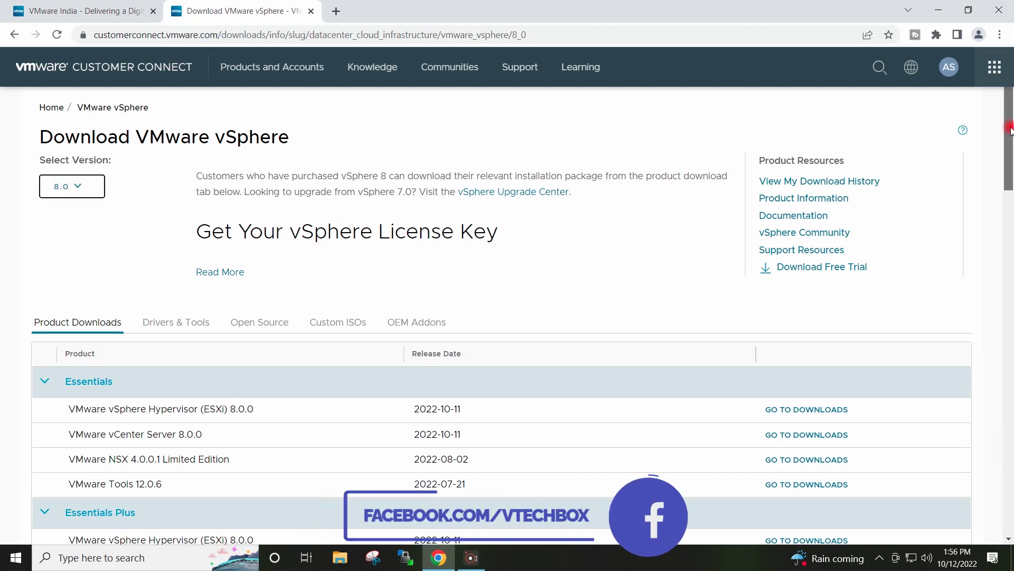
left_click_drag(1009, 135, 1009, 134)
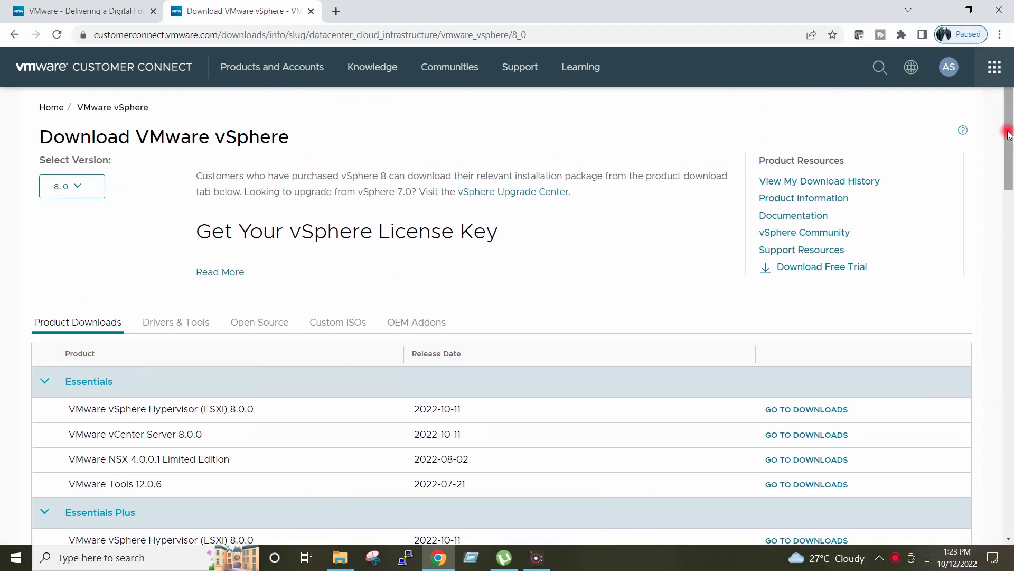
Step: Open the Enterprise Plus ESXi 8.0.0 downloads
left_click_drag(1005, 132, 1008, 342)
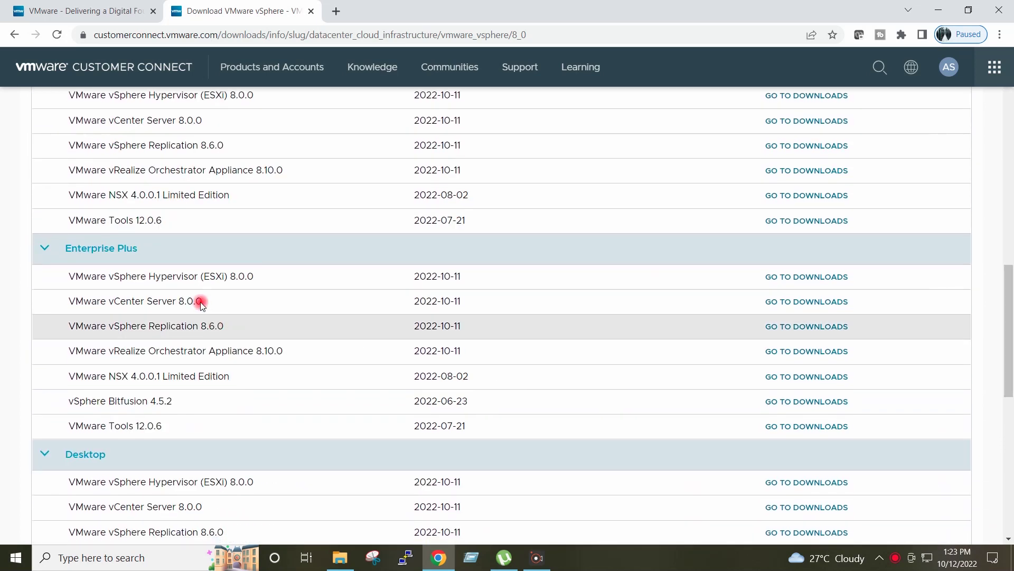
left_click_drag(75, 275, 496, 287)
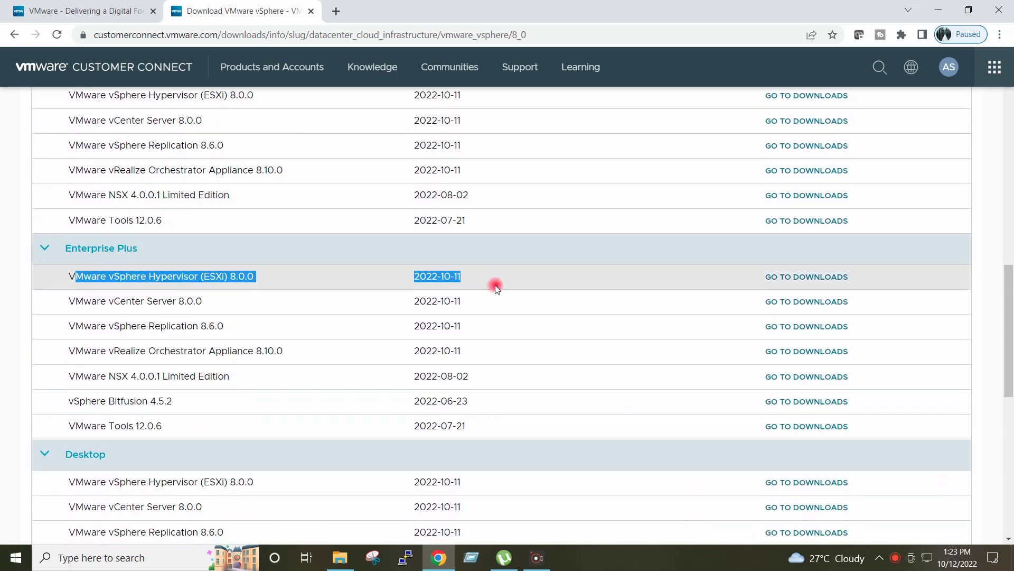
left_click(689, 275)
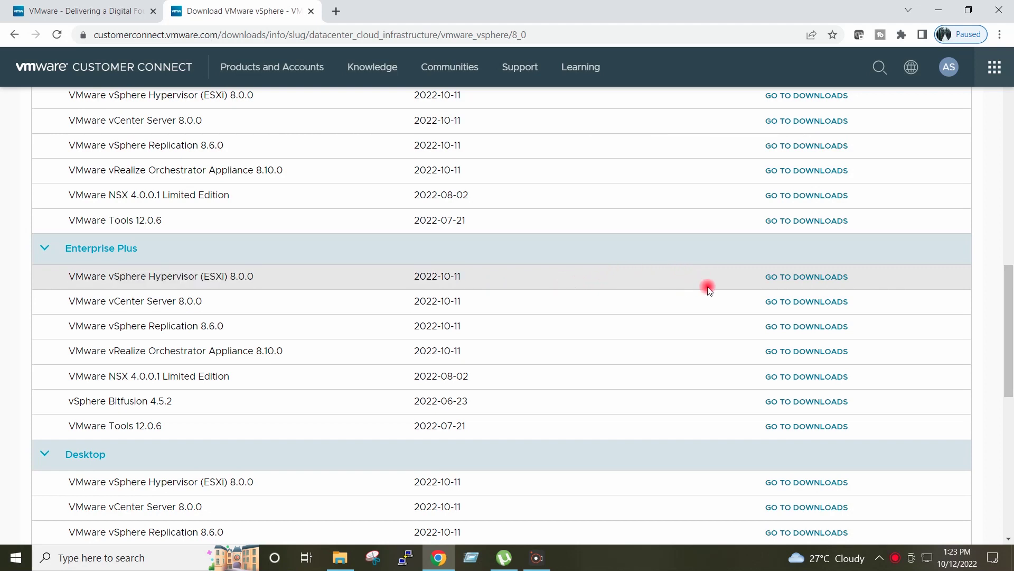
left_click(810, 277)
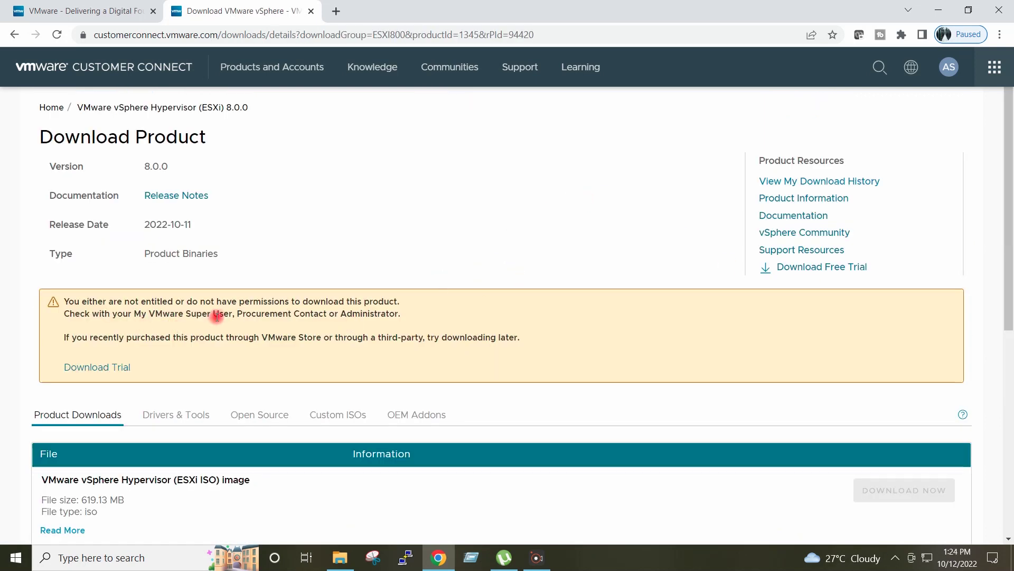
Step: Follow the Download Trial link to the vSphere 8 Product Evaluation Center
scroll(303, 277, "down", 4)
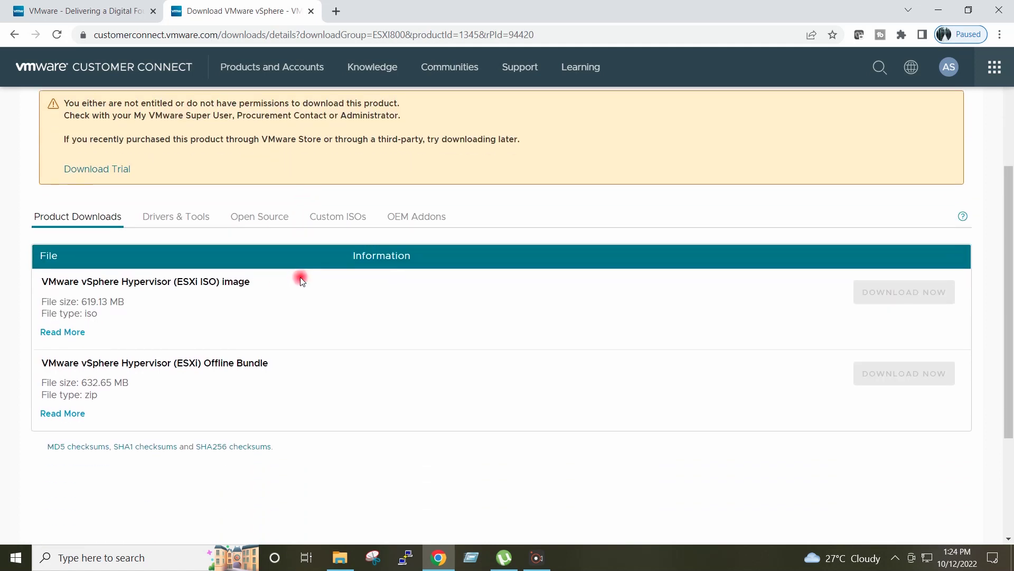
scroll(302, 276, "up", 3)
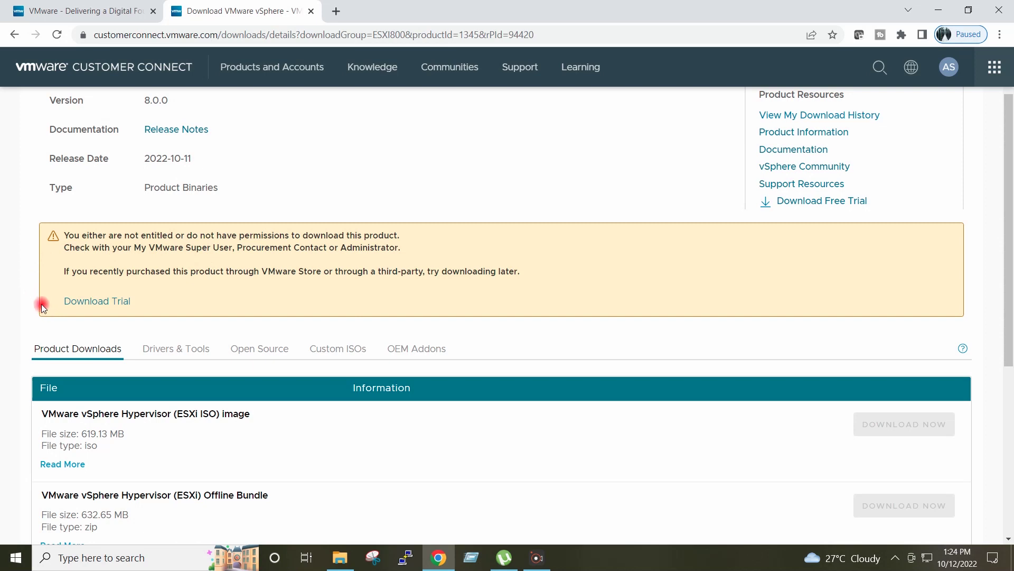
scroll(35, 263, "up", 1)
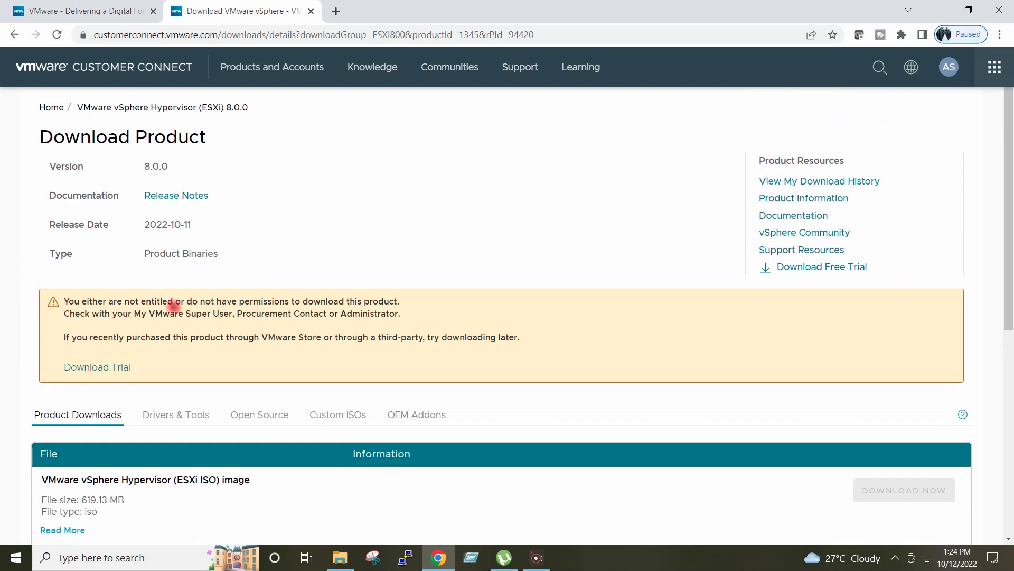
left_click(101, 370)
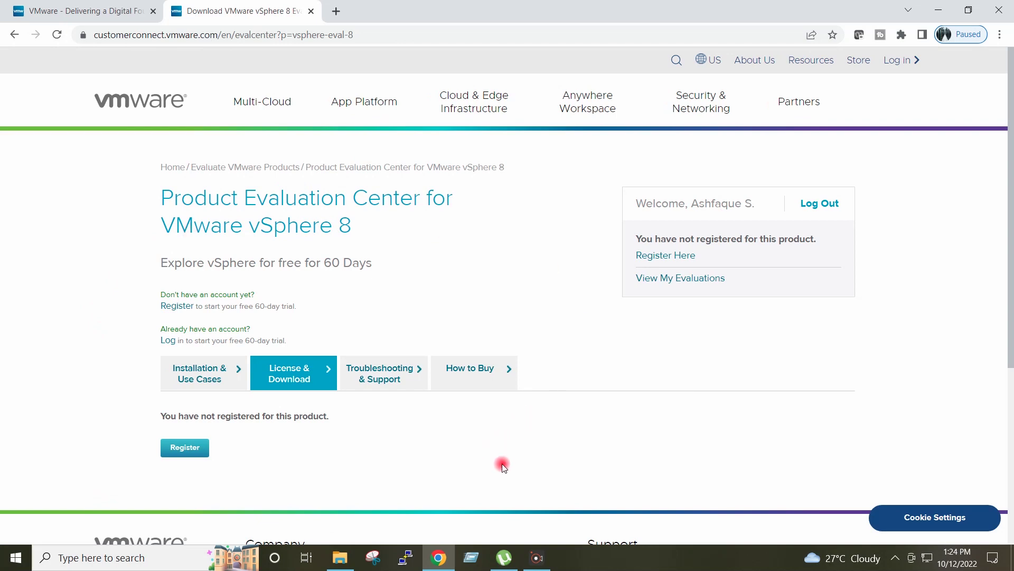
Step: Start the vSphere 8 evaluation registration and review the company name field
left_click(179, 450)
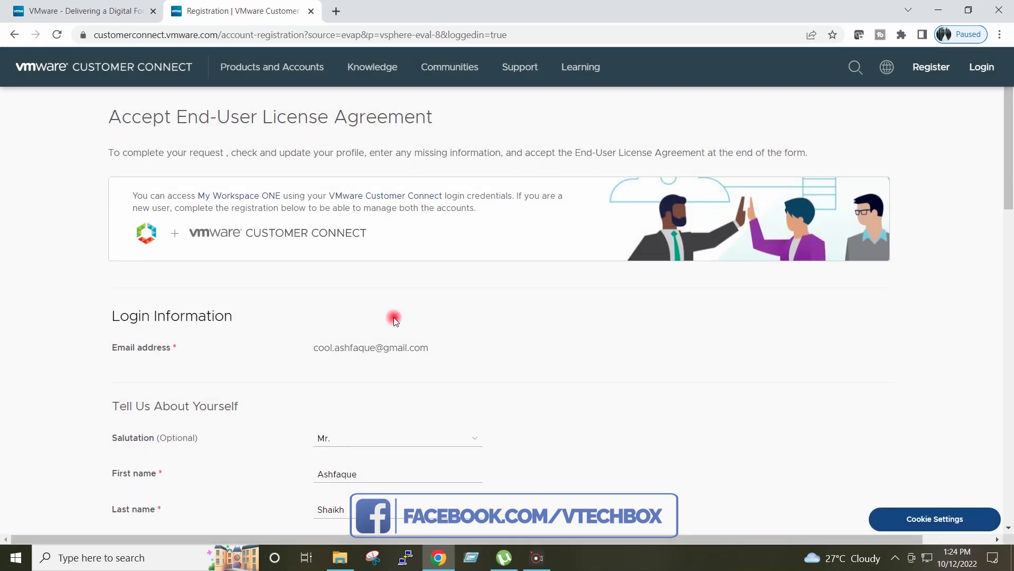
scroll(393, 317, "down", 1)
scroll(397, 322, "down", 2)
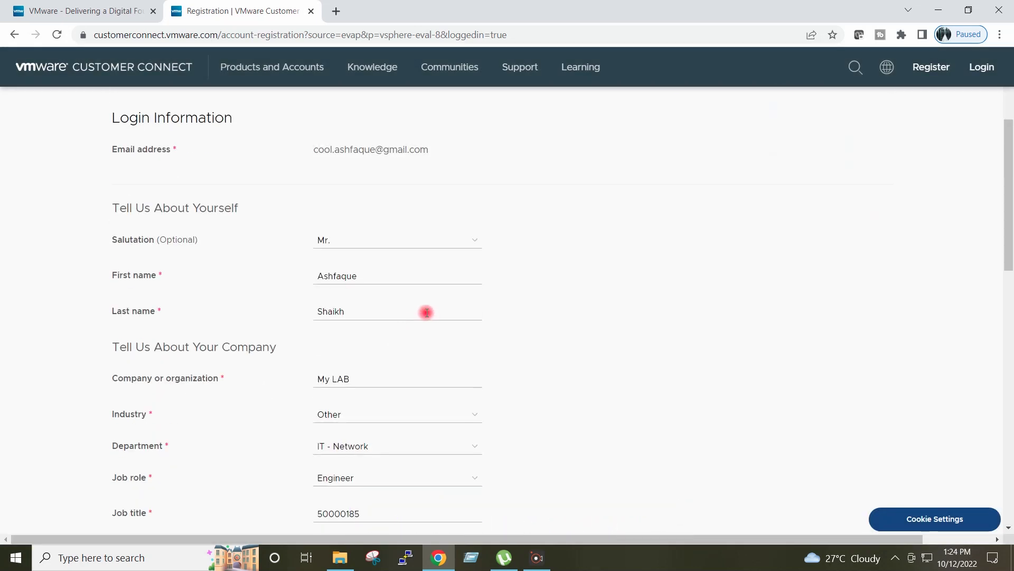
scroll(425, 313, "down", 1)
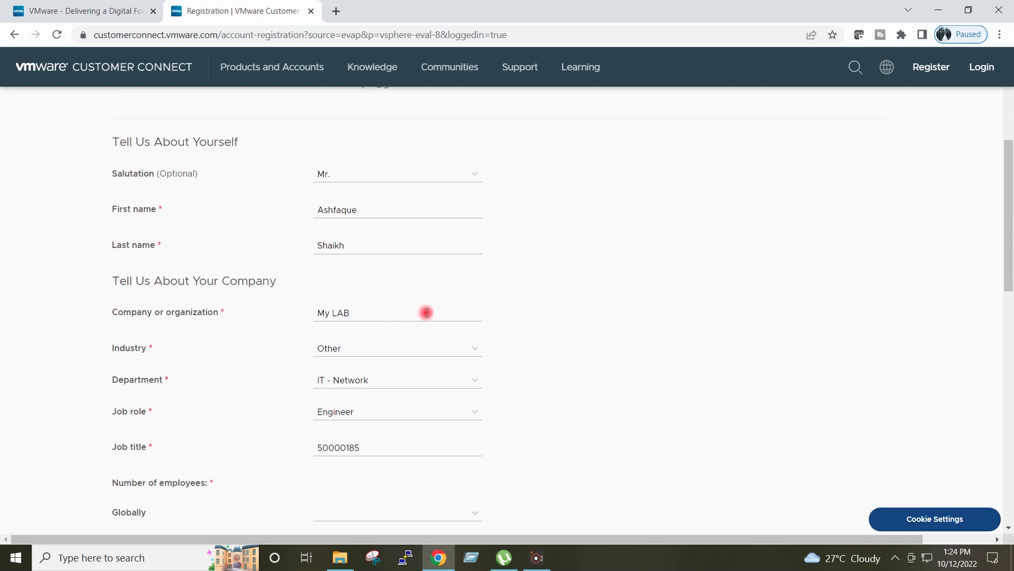
left_click(391, 313)
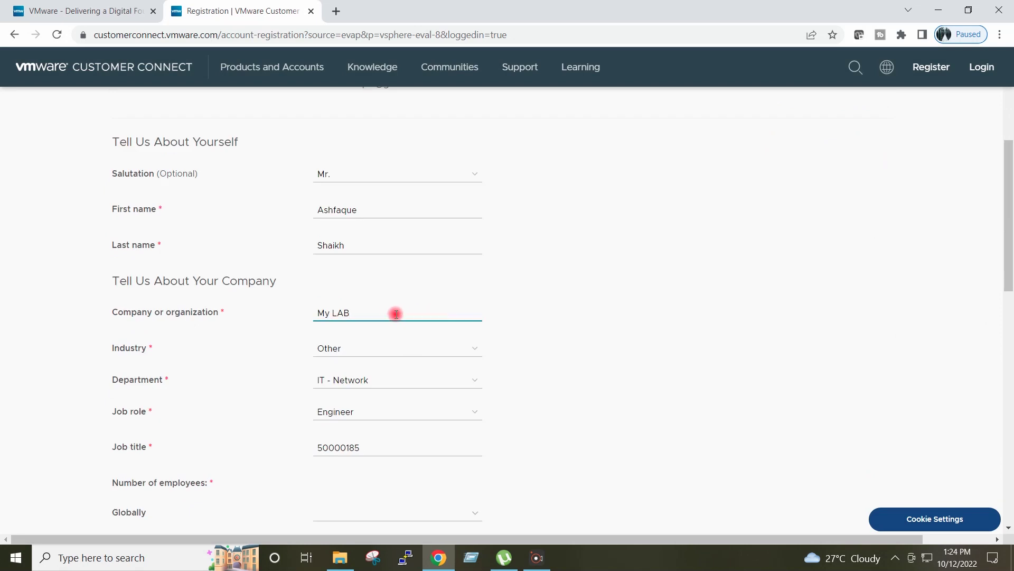
scroll(395, 314, "down", 3)
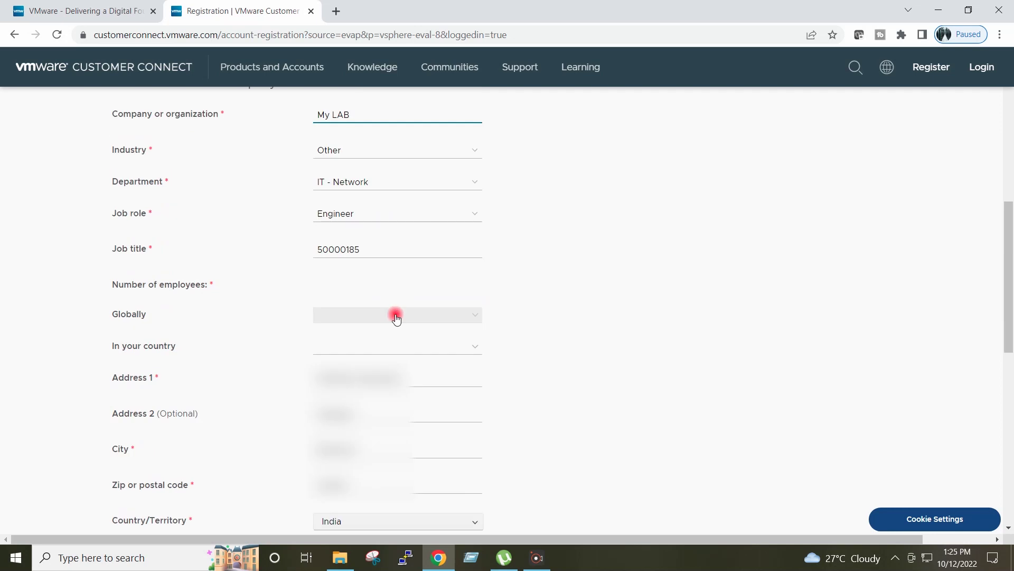
left_click(332, 283)
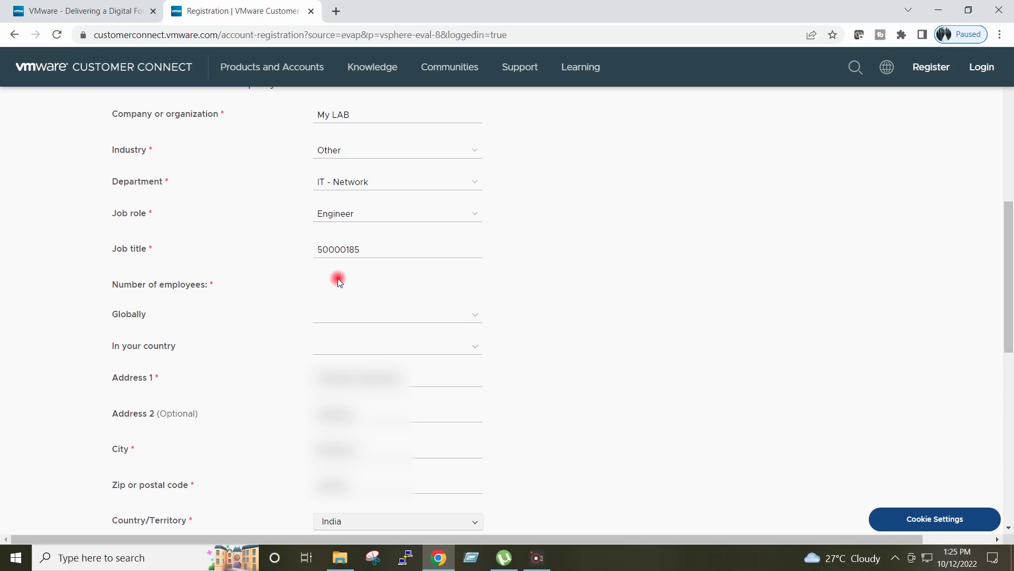
Step: Set employees to 500-999 globally and 100-499 in country, accept the terms, and enter the captcha
left_click(467, 317)
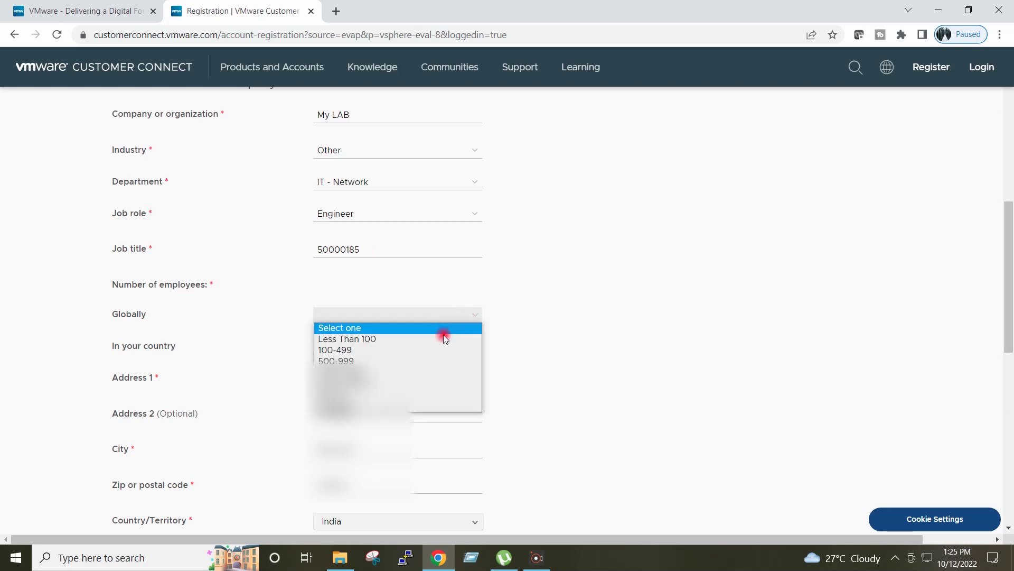
left_click(417, 364)
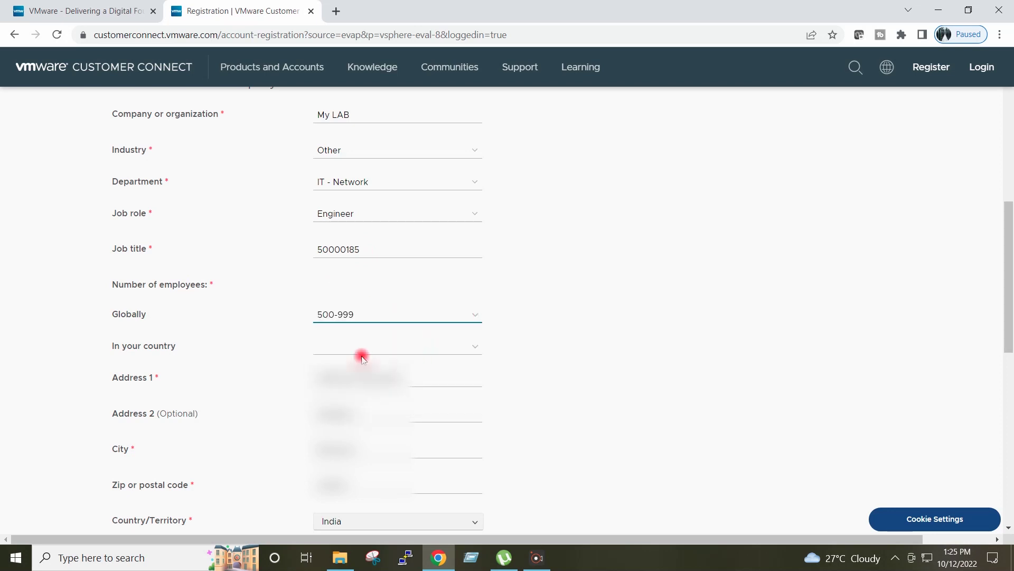
left_click(455, 351)
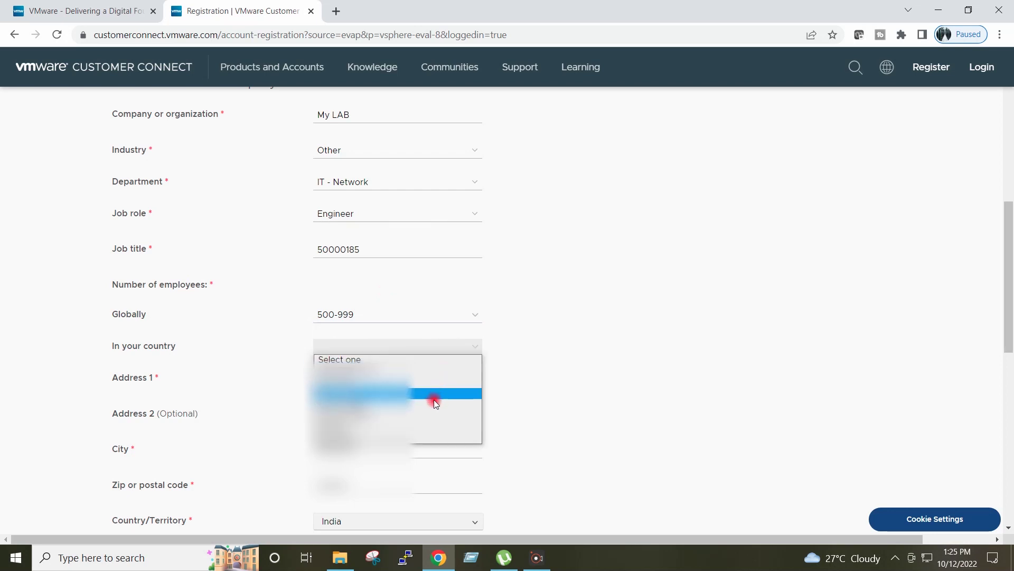
left_click(424, 383)
scroll(581, 325, "down", 1)
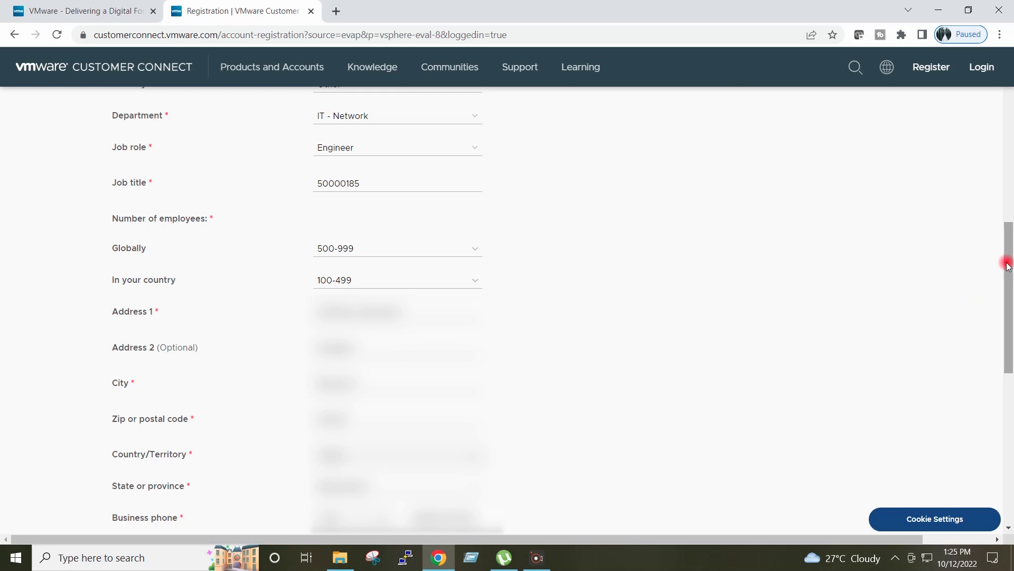
left_click_drag(1008, 265, 1008, 404)
left_click(117, 442)
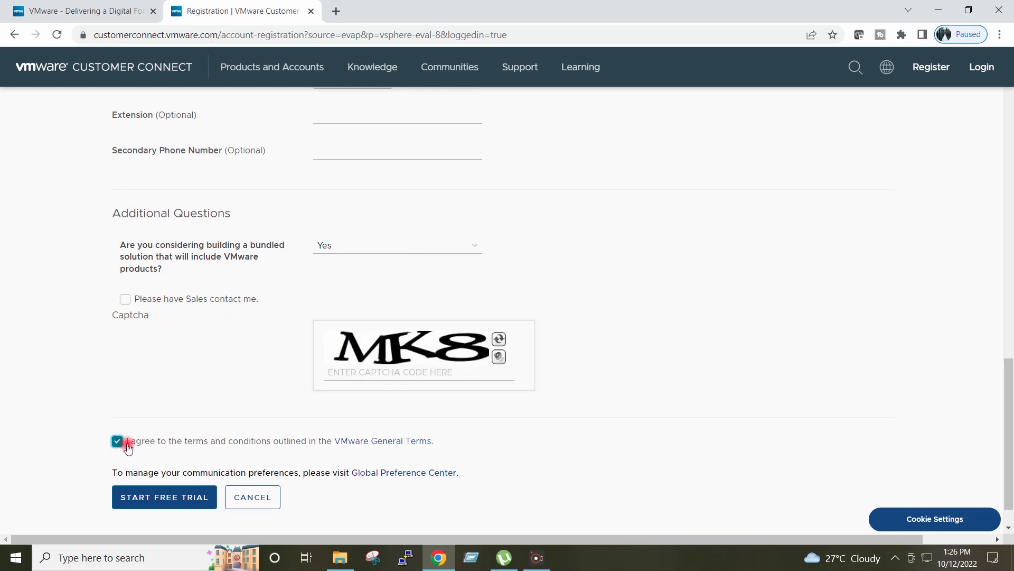
left_click(355, 374)
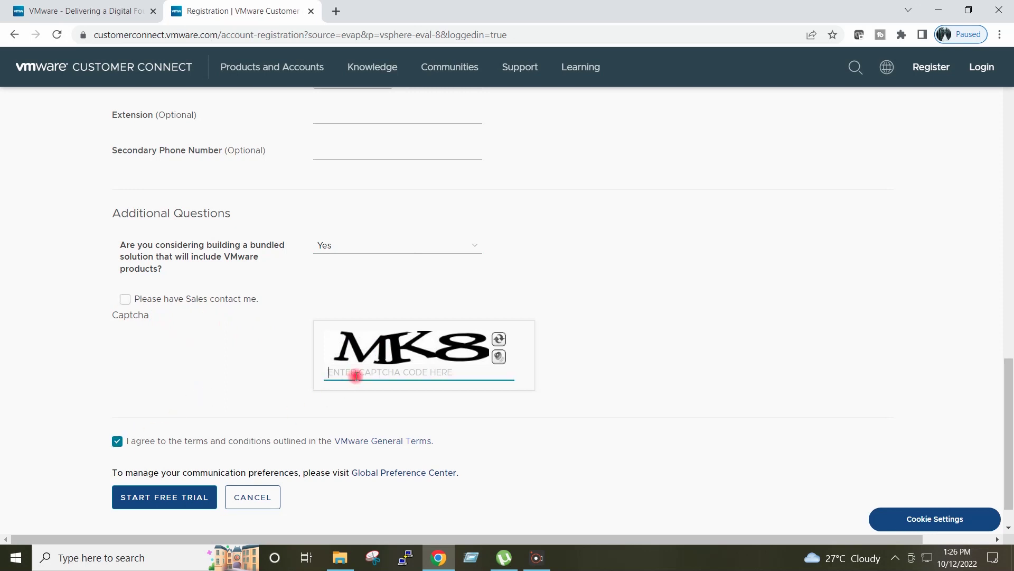
type("MK8")
Step: Start the free trial and confirm the suggested address
left_click(148, 503)
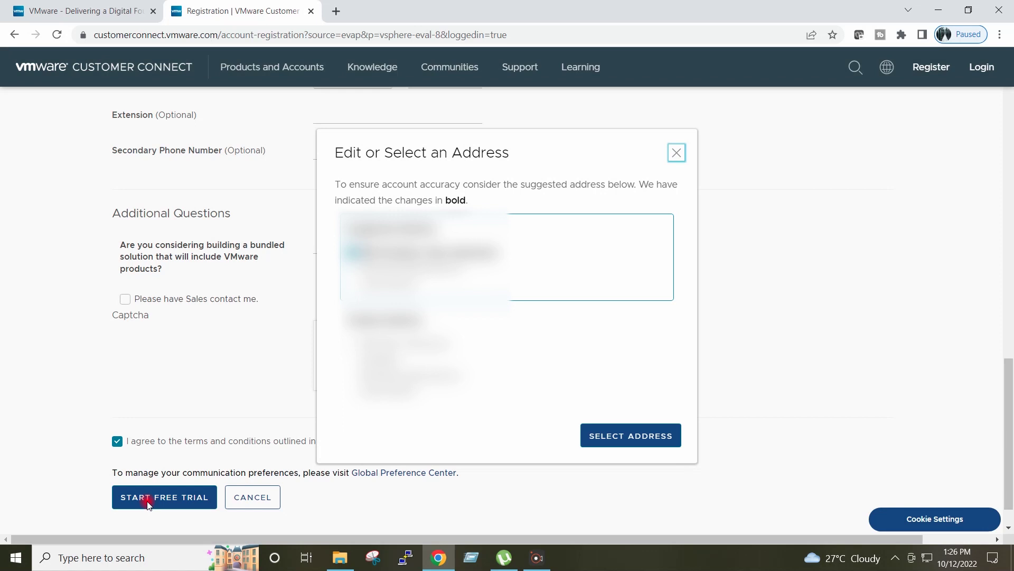
left_click(605, 436)
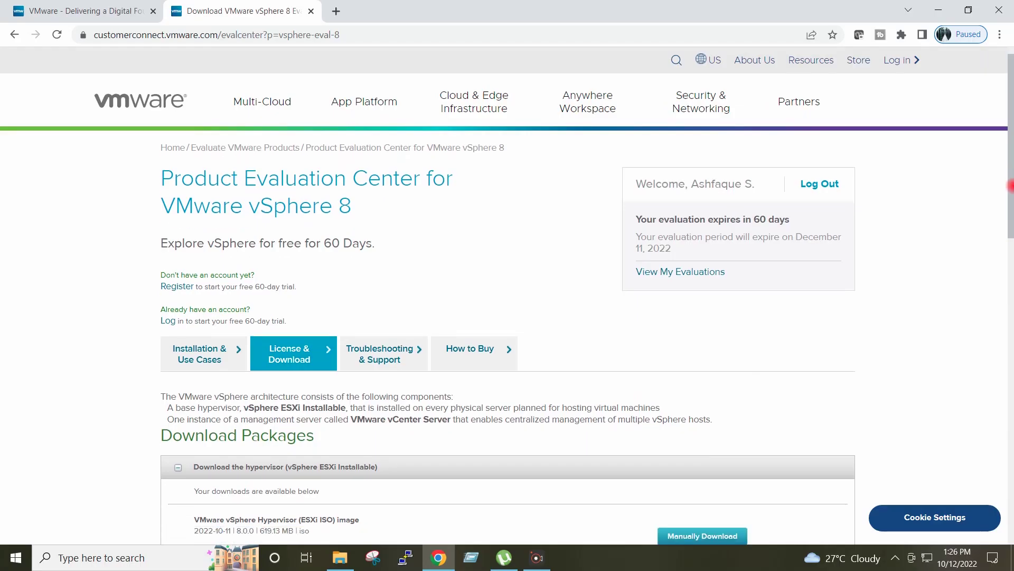
Step: Manually download the 619.13 MB VMware vSphere Hypervisor (ESXi ISO) 8.0.0 image
scroll(508, 296, "down", 3)
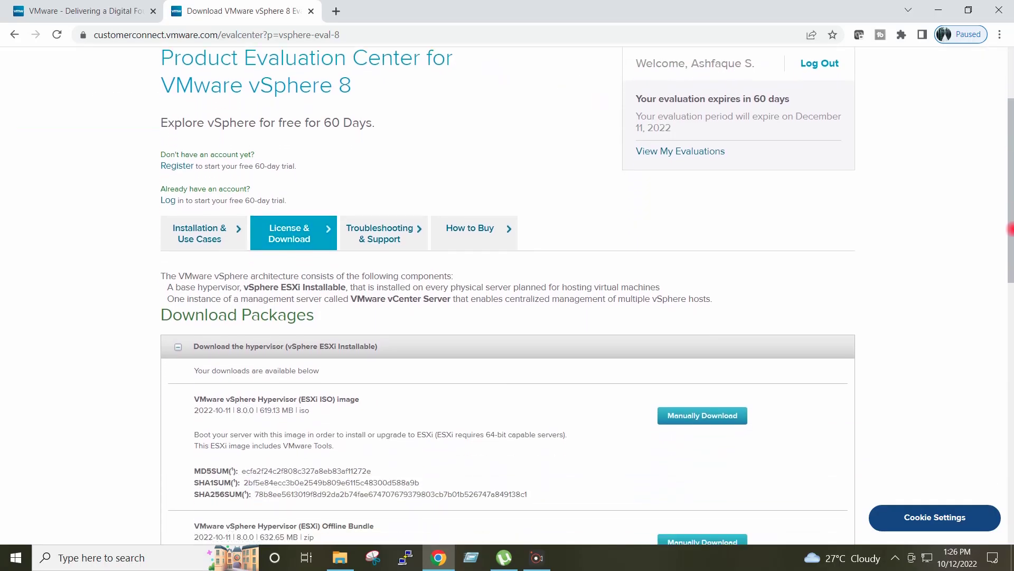
left_click_drag(1010, 230, 1010, 304)
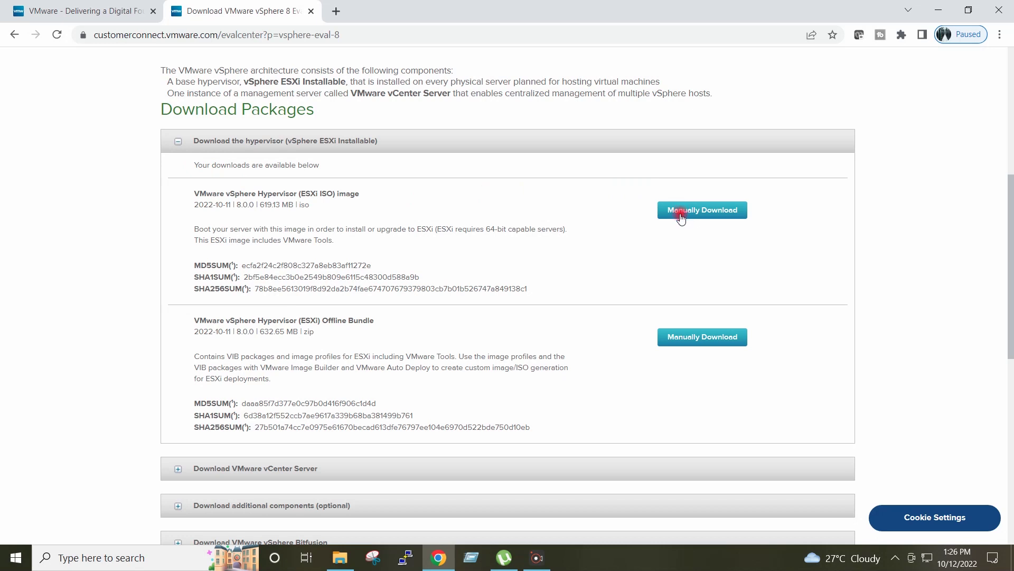
left_click_drag(299, 193, 373, 202)
left_click(376, 200)
left_click(713, 210)
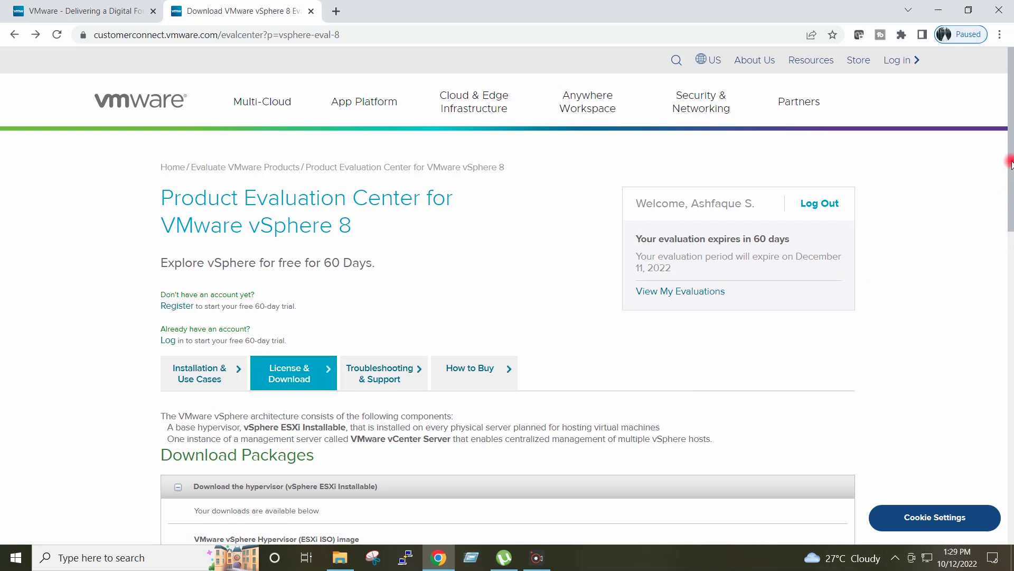
left_click_drag(1010, 163, 1010, 377)
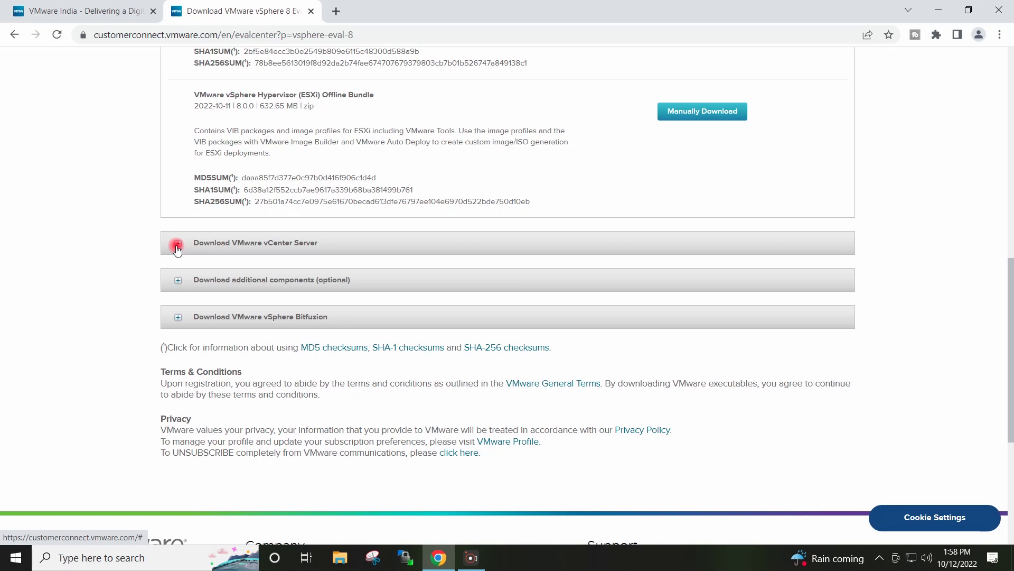
Step: Expand the vCenter Server downloads and manually download the 7.94 GB vCenter Server Appliance ISO
left_click(178, 245)
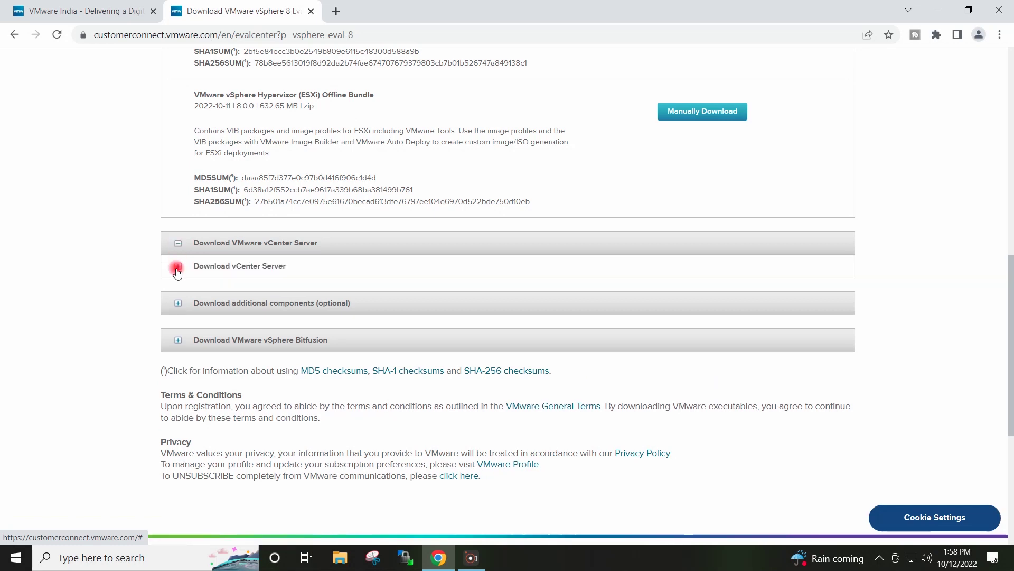
left_click(177, 268)
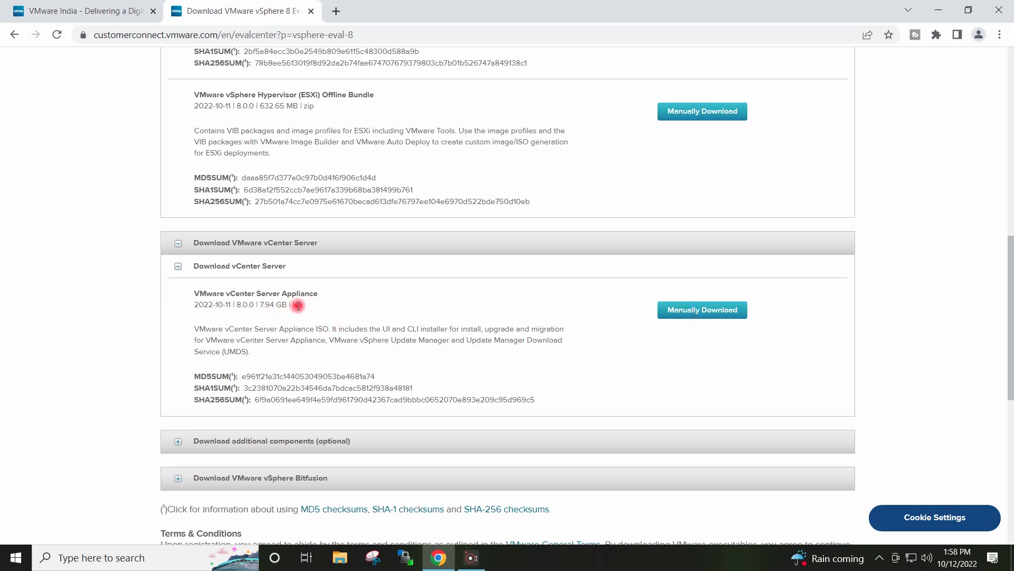
left_click_drag(303, 306, 259, 307)
left_click(275, 312)
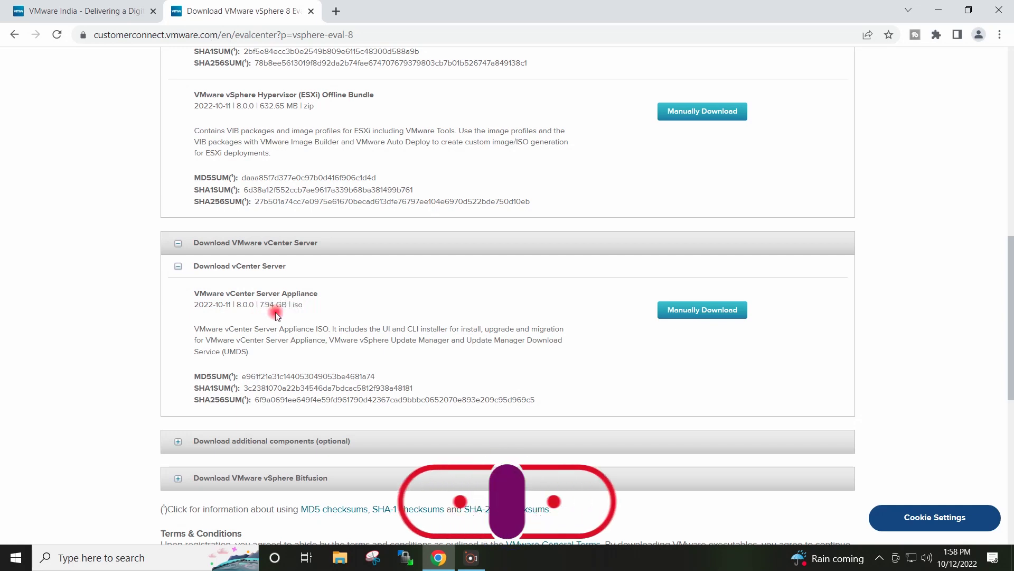
left_click(686, 313)
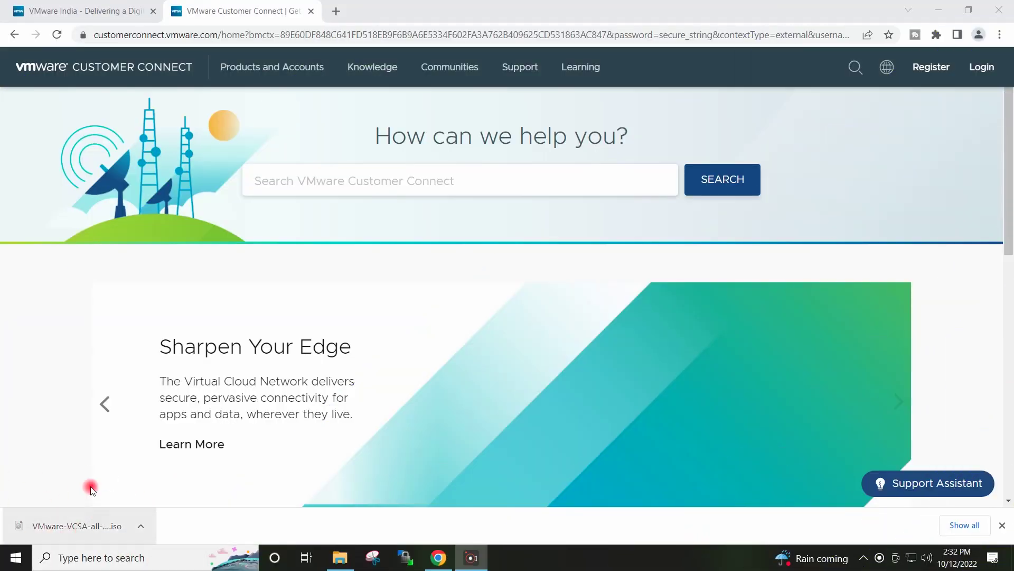
Step: Check the VMvisor installer and VCSA ISO files in Downloads, then minimize File Explorer
left_click(352, 564)
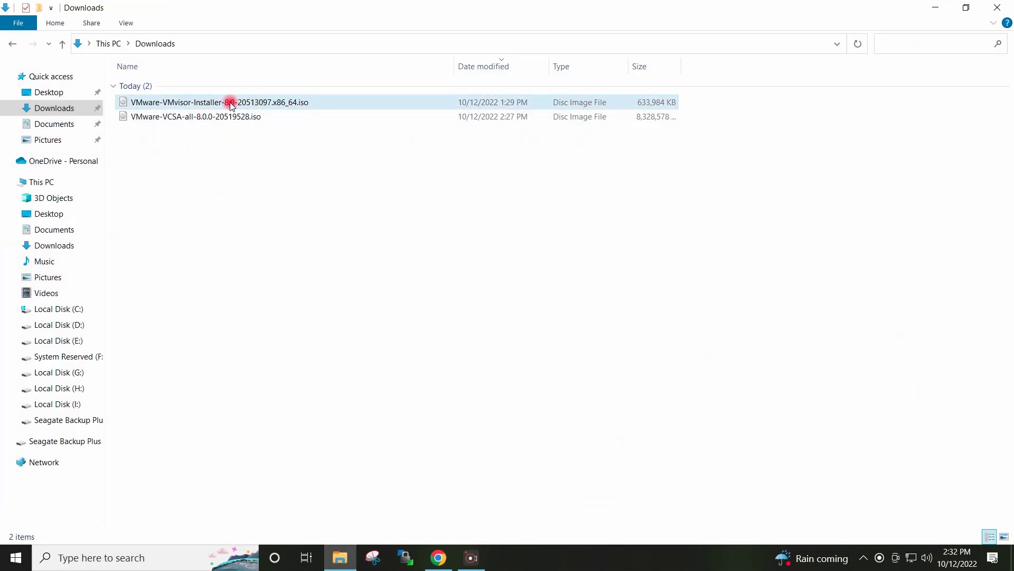
left_click(208, 106)
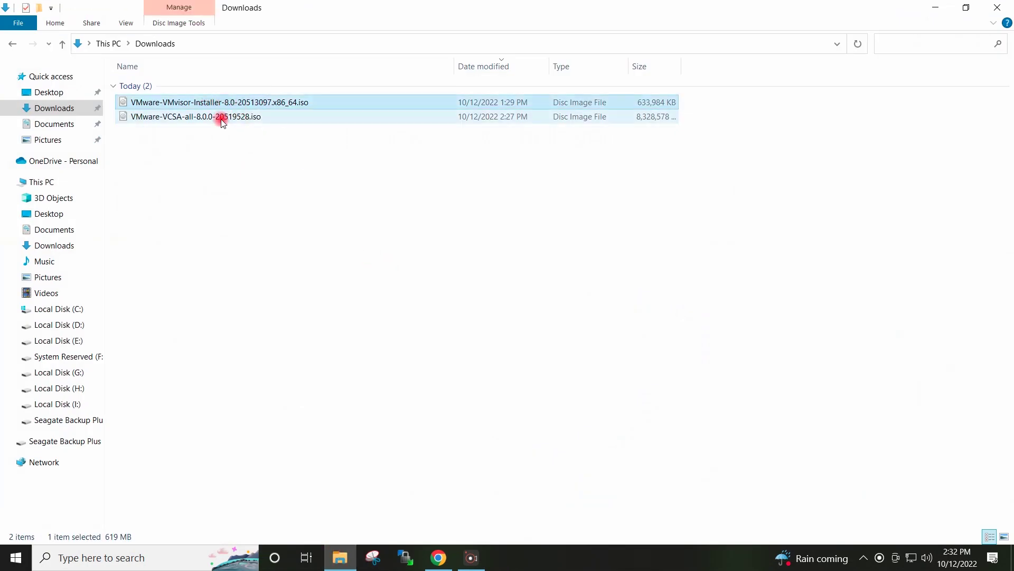
left_click(216, 118)
left_click(278, 163)
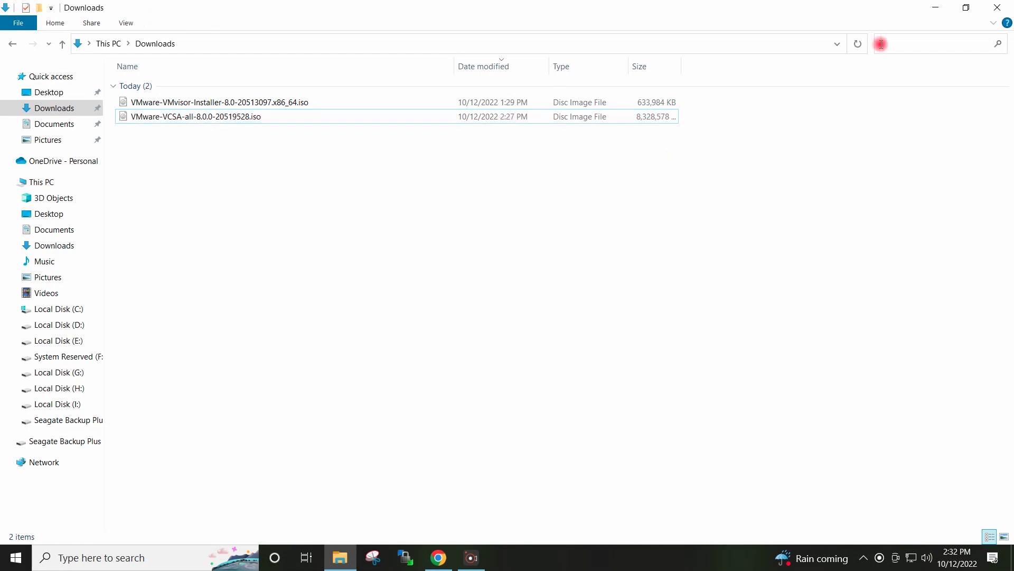
left_click(934, 8)
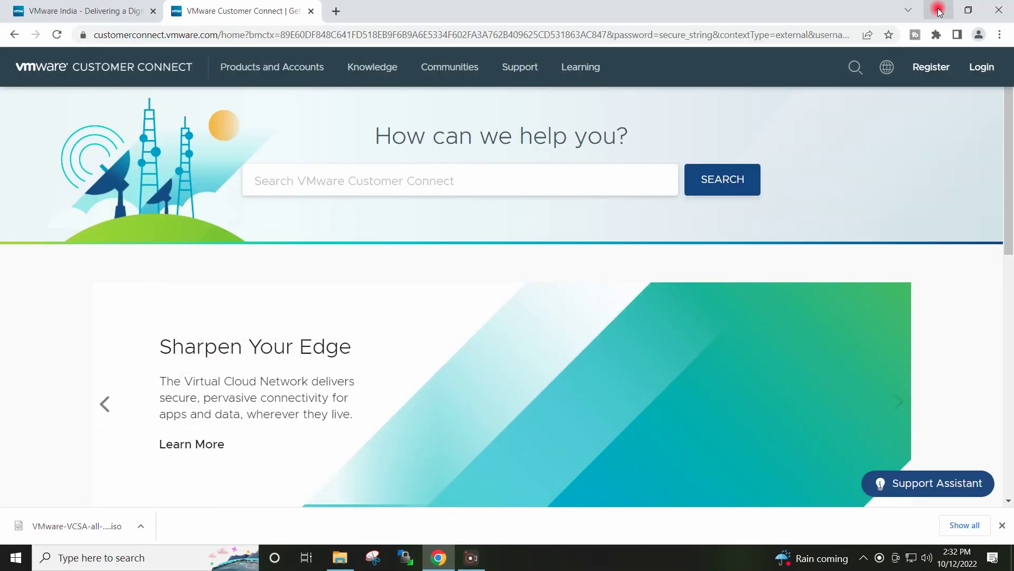
Step: Minimize Chrome to show the Windows desktop
left_click(939, 9)
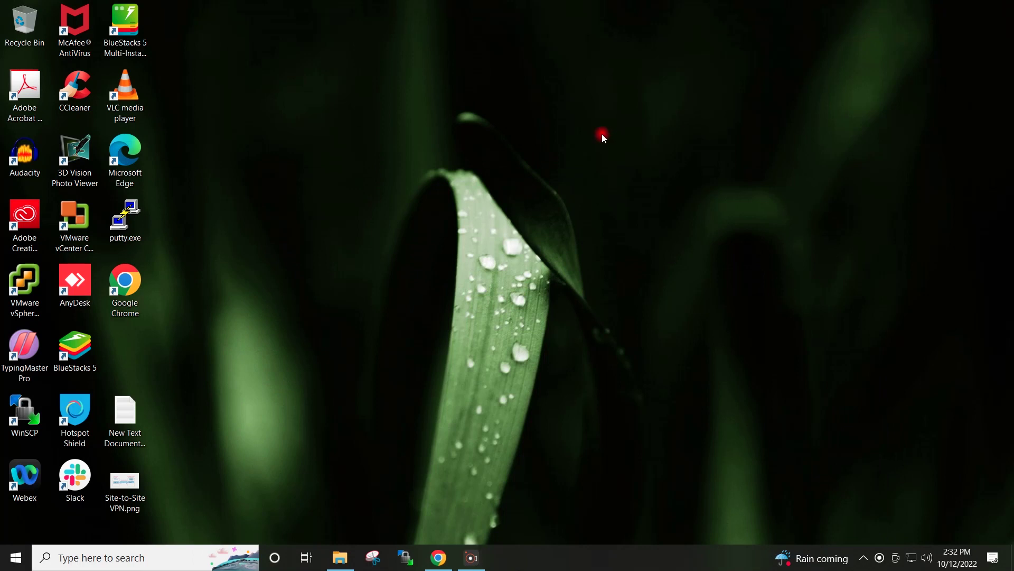